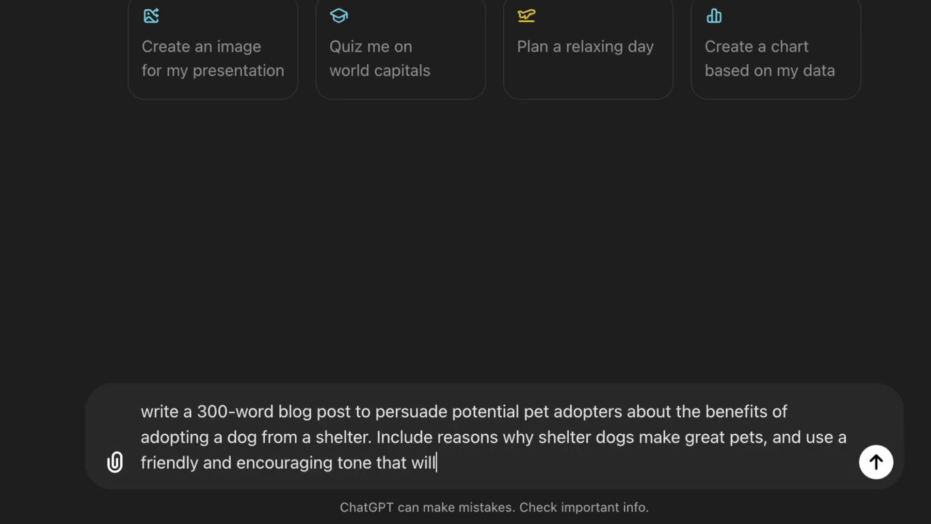
Finish the prompt with 'appeal to first-time pet owners' and send it
{"action": "type", "text": "appeal to t"}
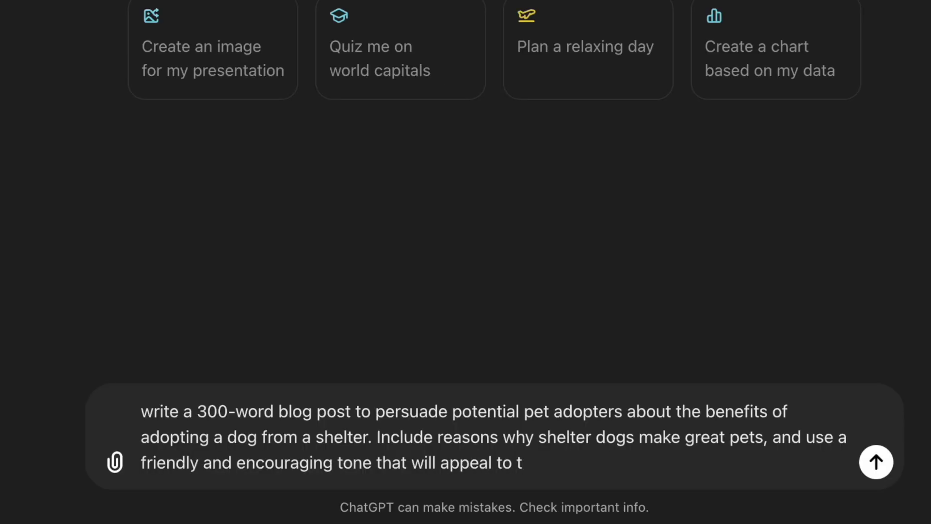
{"action": "type", "text": "irst-time pet w"}
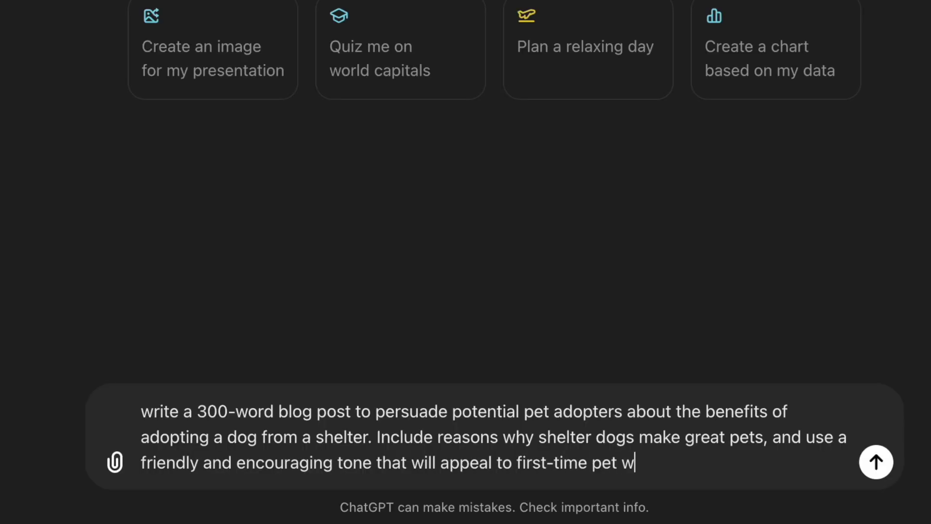
{"action": "key", "text": "BackSpace"}
{"action": "type", "text": "owners"}
{"action": "key", "text": "Return"}
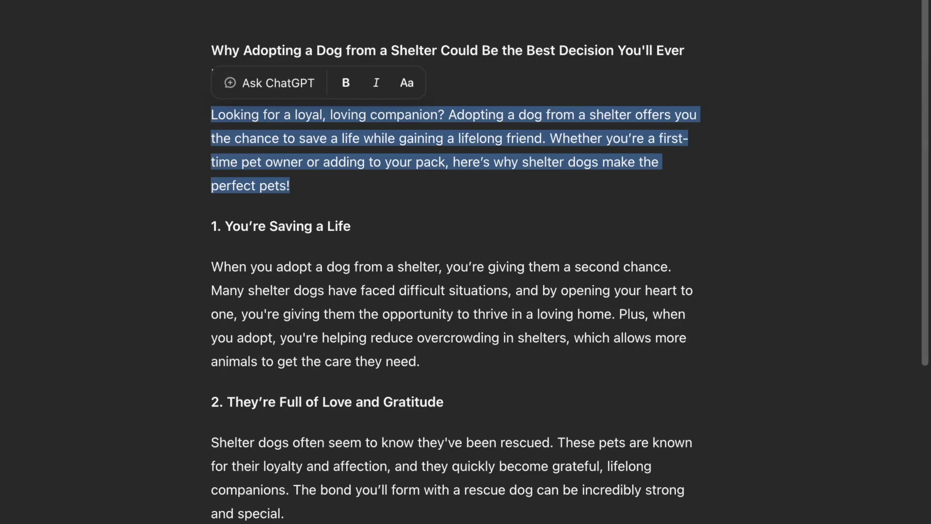
Delete the intro and request a pasted rewrite of the 'You're Saving a Life' section
{"action": "key", "text": "BackSpace"}
{"action": "left_click_drag", "start_coordinate": [211, 155], "coordinate": [420, 290]}
{"action": "left_click", "coordinate": [294, 330]}
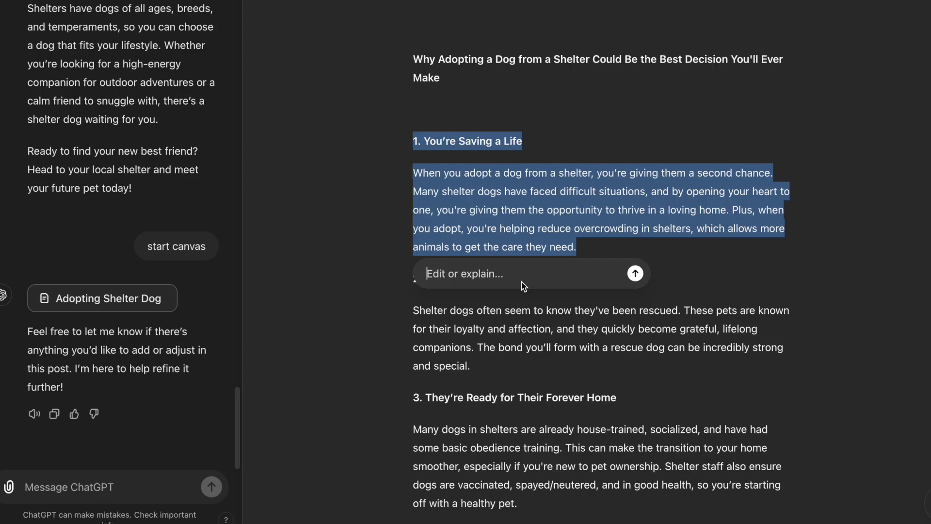
{"action": "type", "text": "change this part to a more concise version. write a completely new intro"}
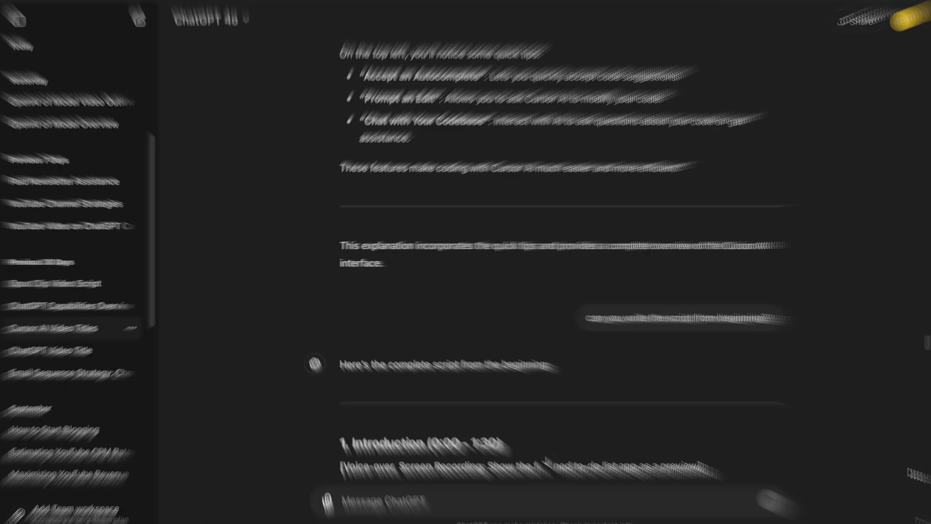
Look through past chats and start a new question, 'what is the result of 2+2'
{"action": "scroll", "coordinate": [910, 472], "scroll_direction": "down", "scroll_amount": 5}
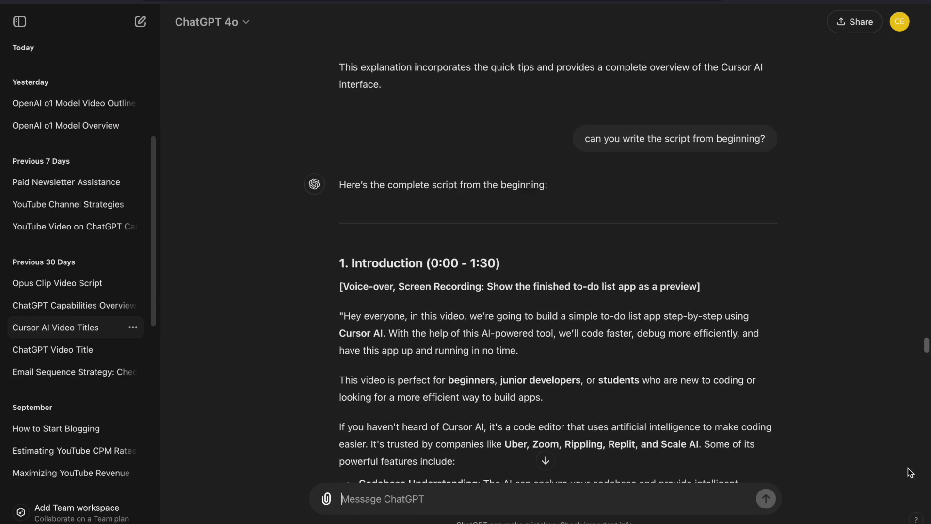
{"action": "scroll", "coordinate": [907, 467], "scroll_direction": "down", "scroll_amount": 6}
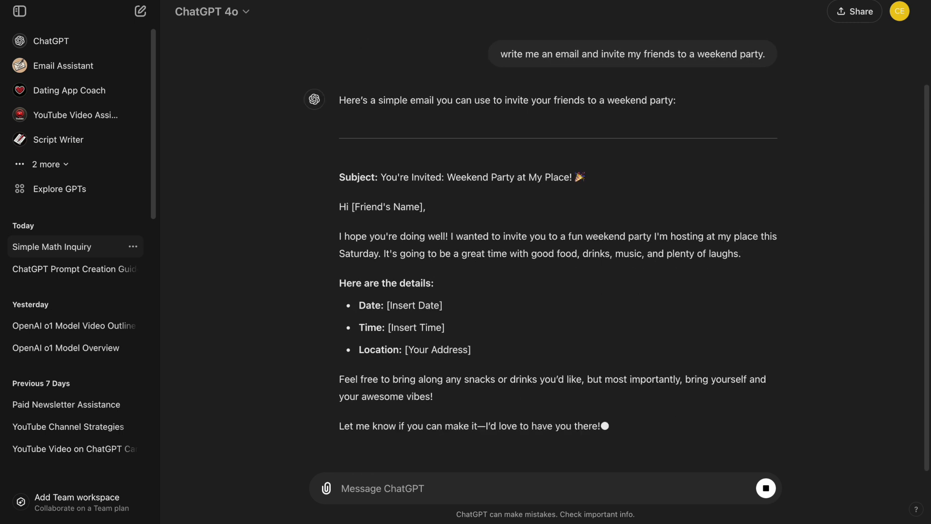
{"action": "type", "text": "what "}
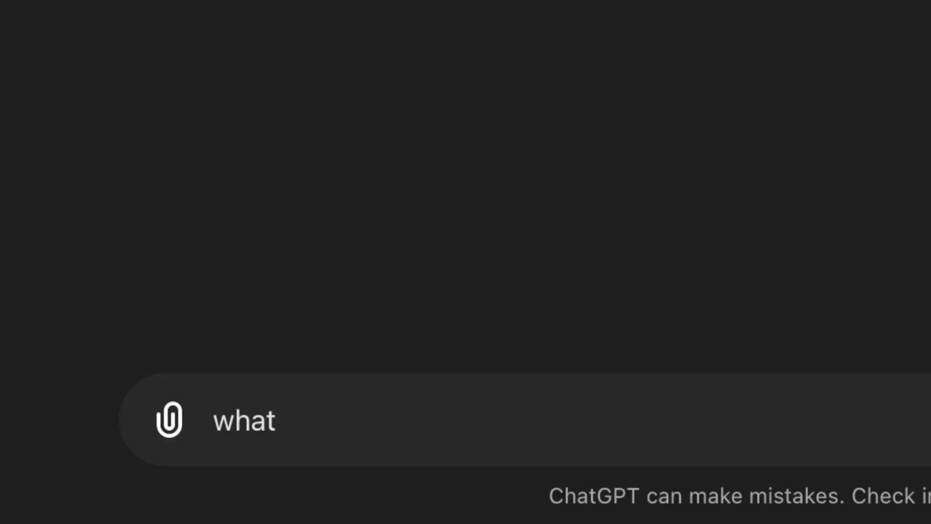
{"action": "type", "text": "is the result "}
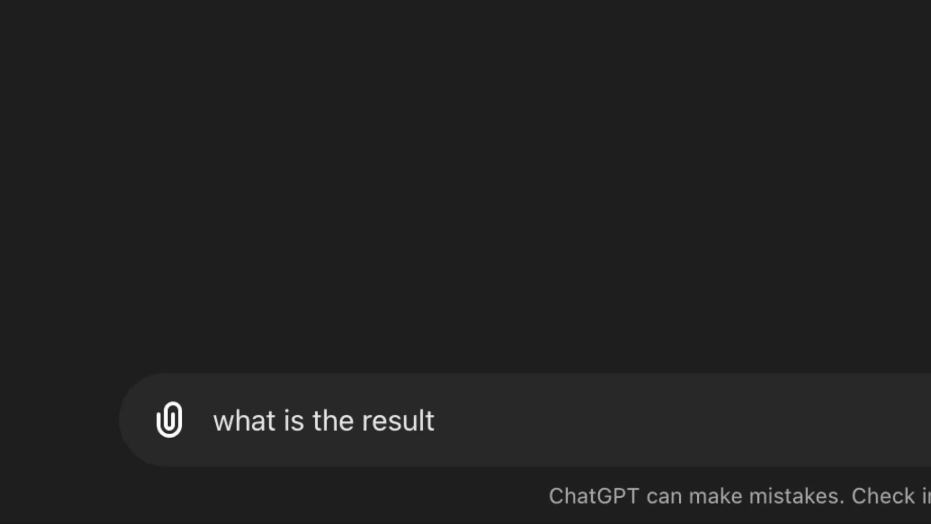
{"action": "type", "text": "of 2+2"}
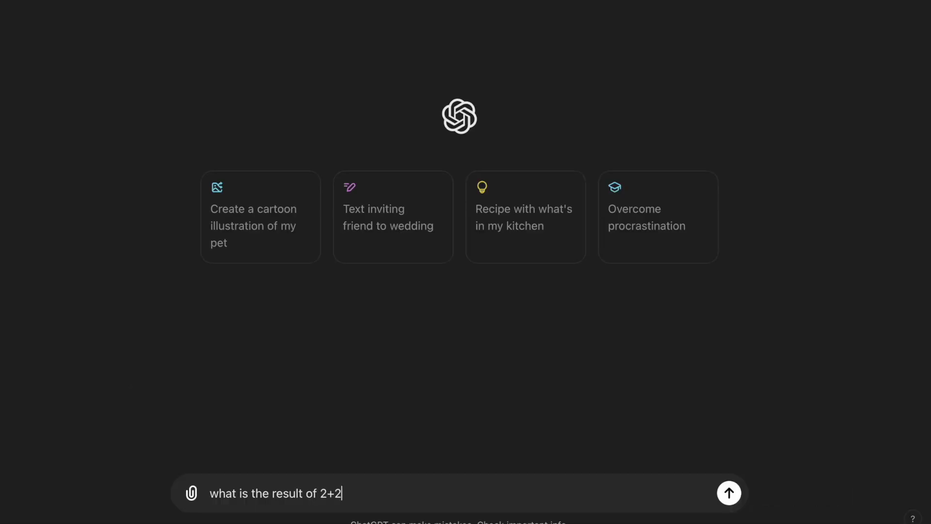
Send the 2+2 question, then draft an email inviting friends to a weekend party
{"action": "key", "text": "Return"}
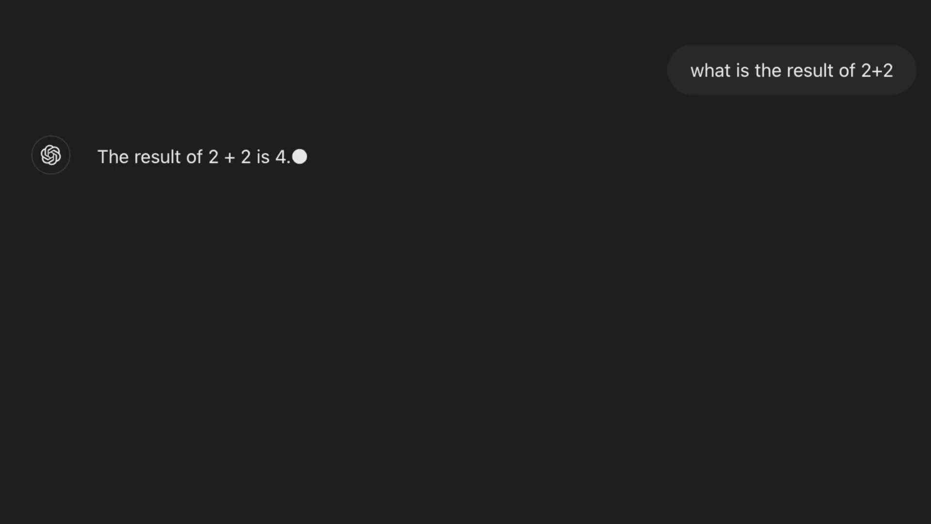
{"action": "type", "text": "write me a"}
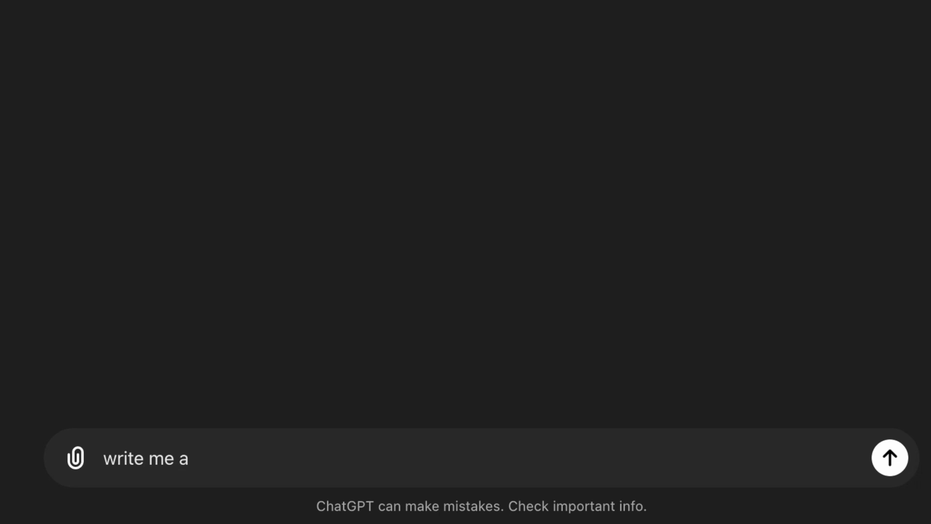
{"action": "type", "text": "n email"}
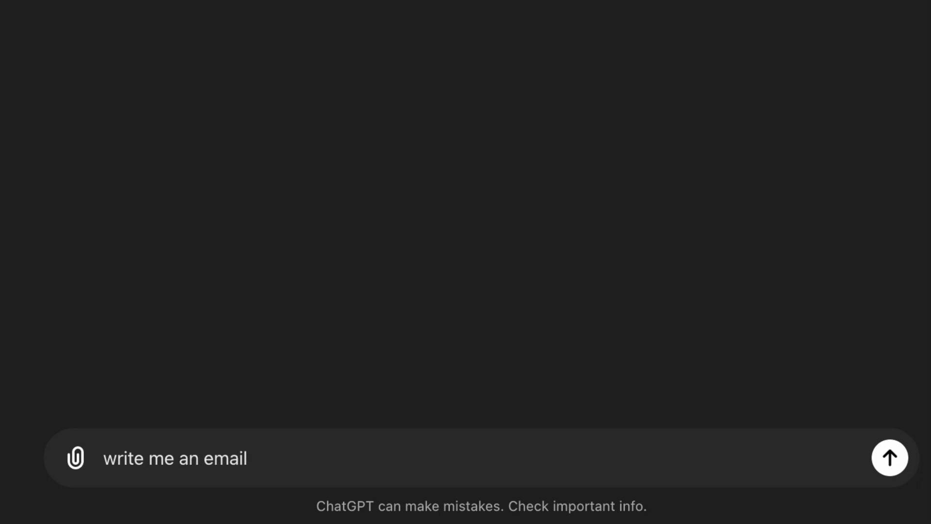
{"action": "type", "text": " and invite my friends t"}
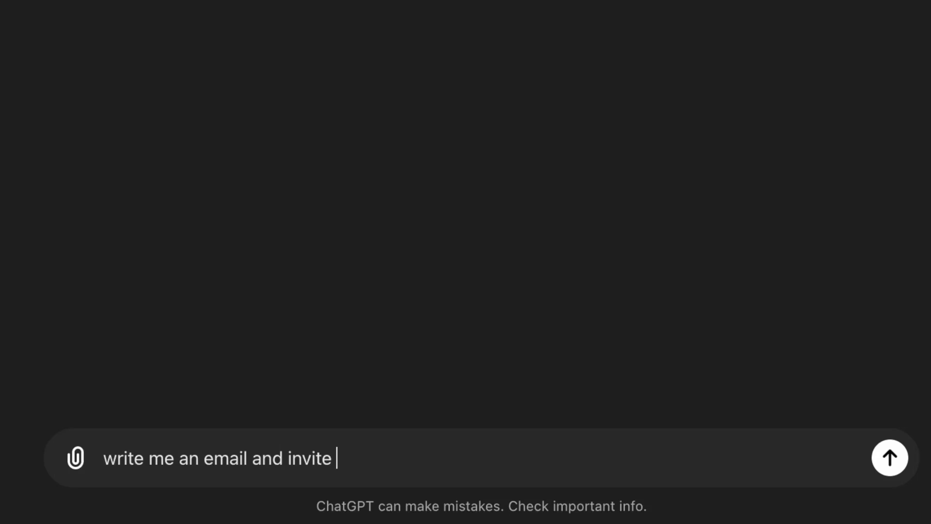
{"action": "type", "text": "o a weeken"}
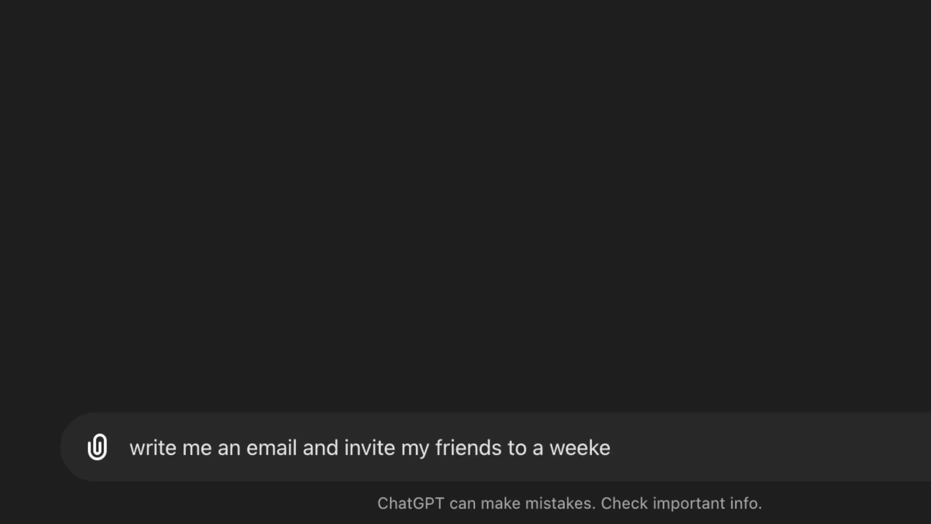
{"action": "type", "text": "d party."}
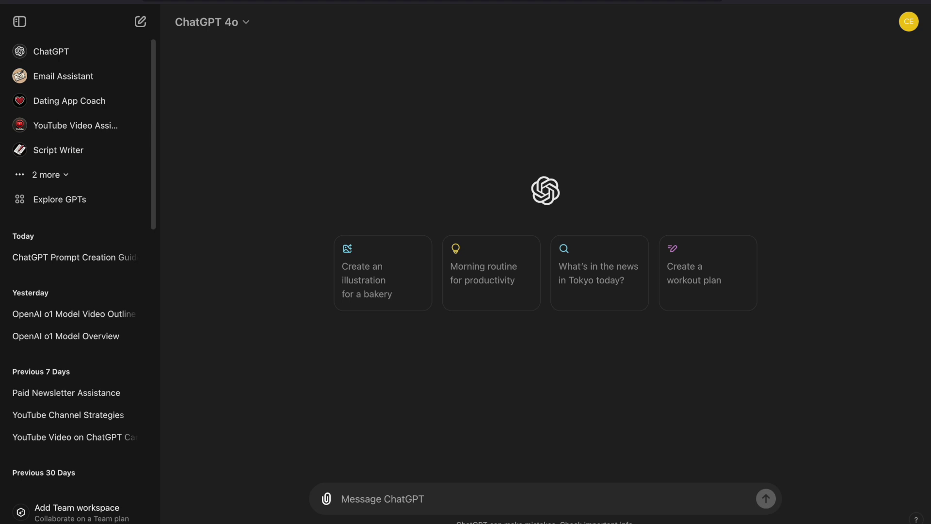
Send the vague prompt 'write a blog post about dogs'
{"action": "type", "text": "w"}
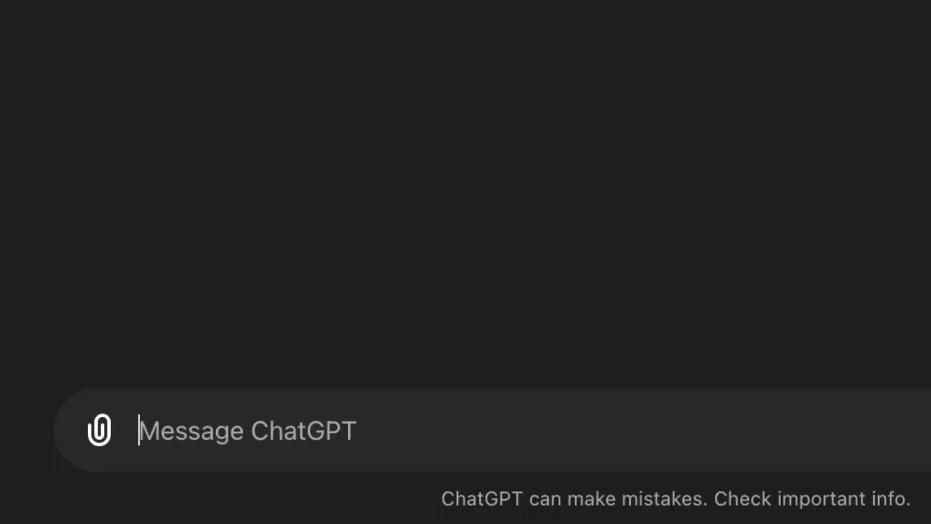
{"action": "type", "text": "write "}
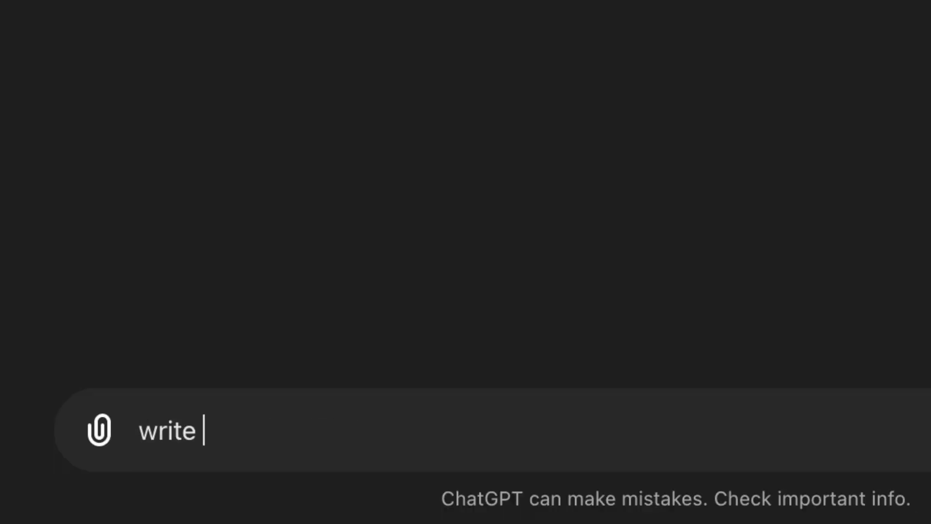
{"action": "type", "text": "a blog post about"}
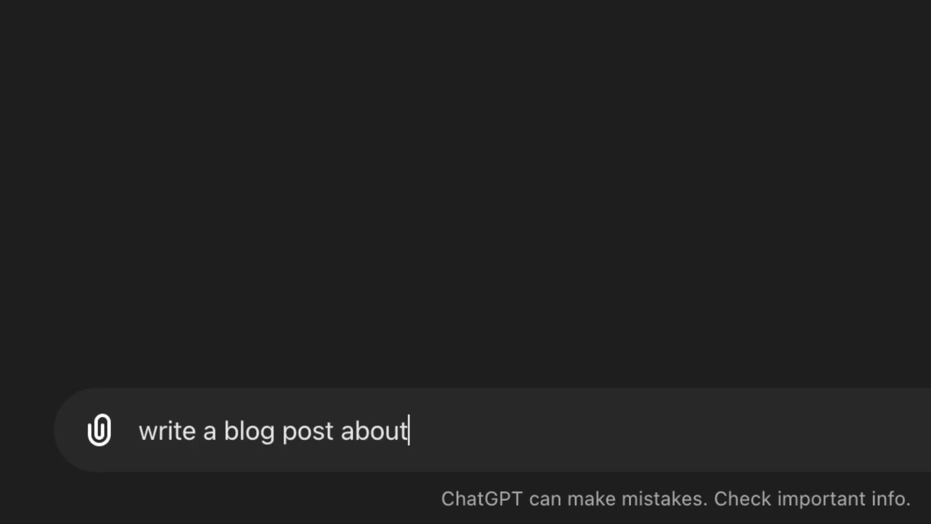
{"action": "type", "text": " dogs"}
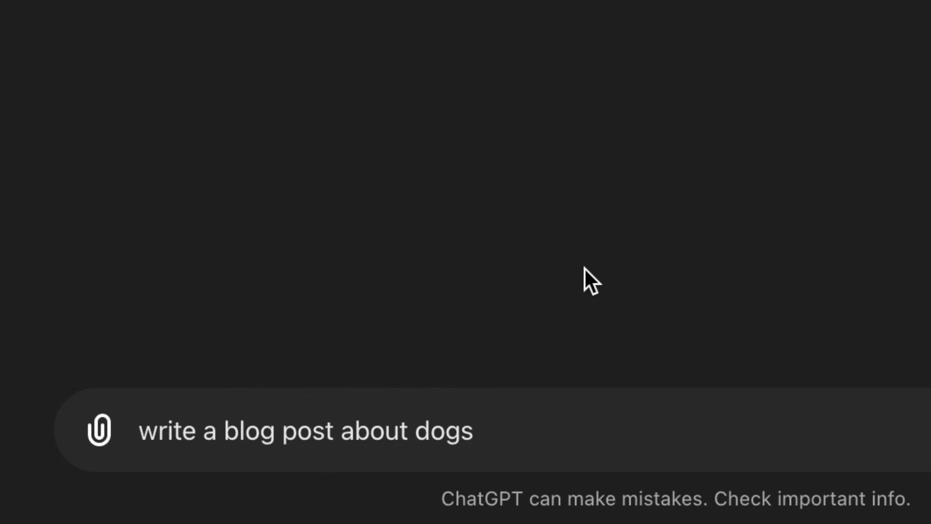
{"action": "key", "text": "Return"}
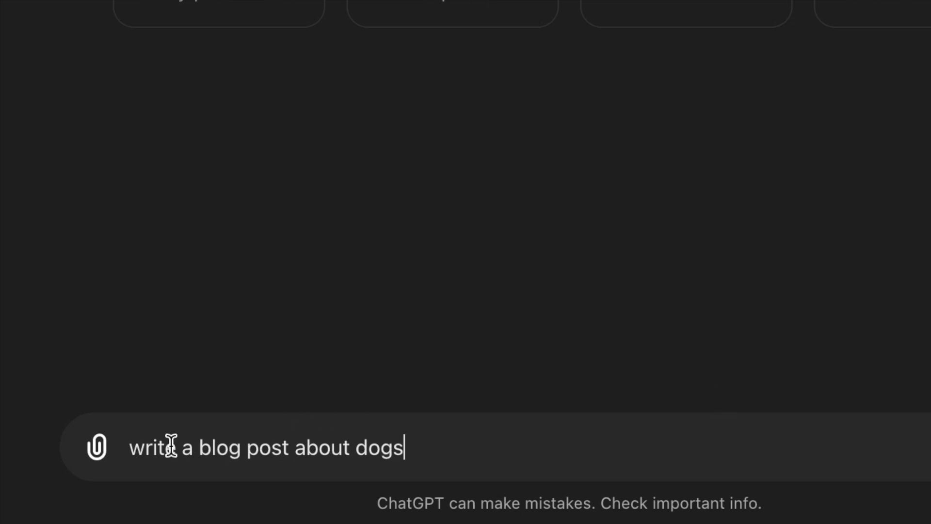
Rework the prompt into a 300-word post on the benefits of adopting a shelter dog, friendly and encouraging tone
{"action": "left_click_drag", "start_coordinate": [153, 447], "coordinate": [410, 451]}
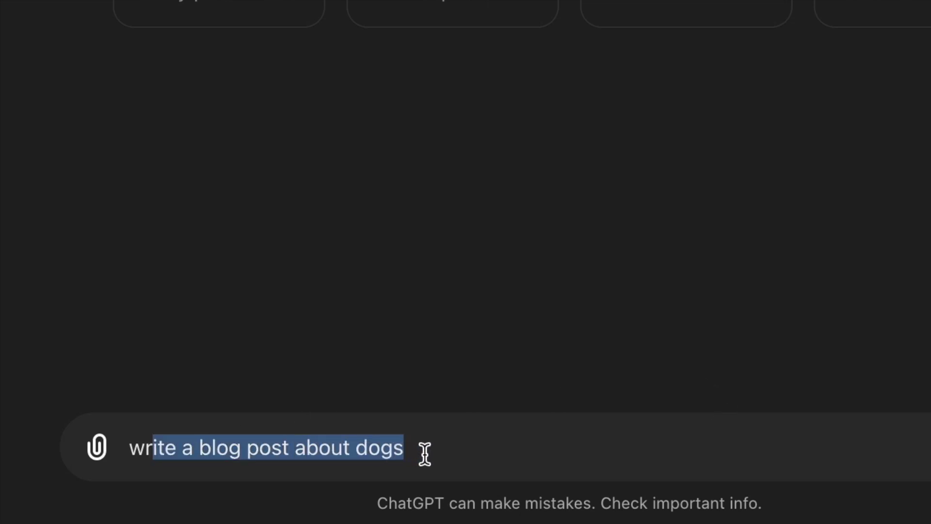
{"action": "left_click", "coordinate": [425, 454]}
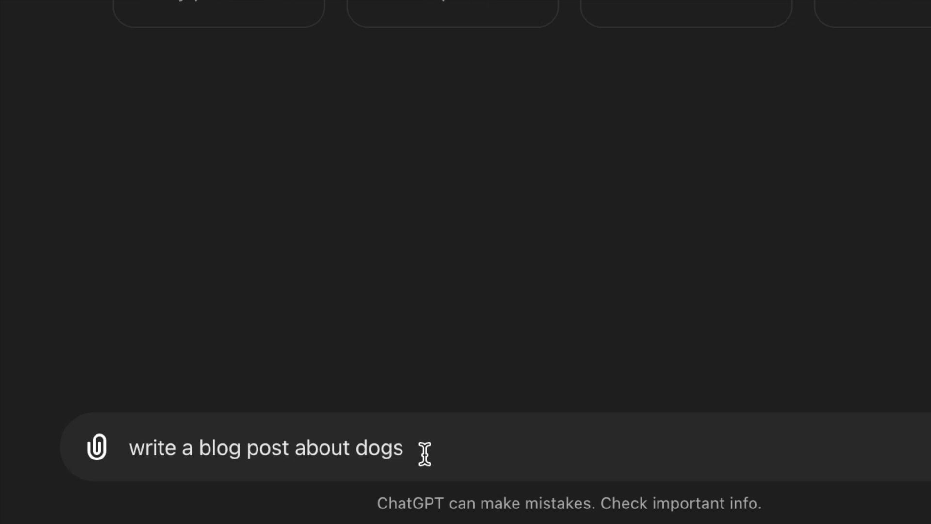
{"action": "key", "text": "alt+Left"}
{"action": "type", "text": "the "}
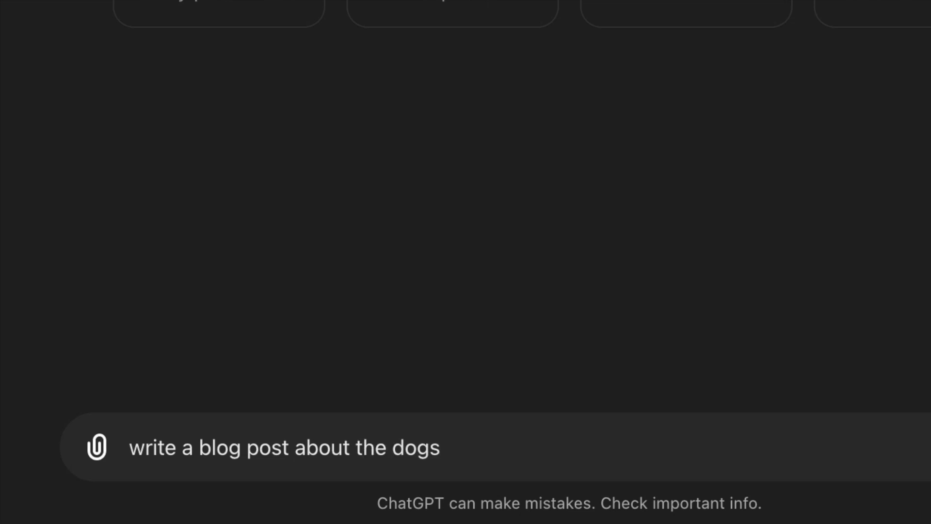
{"action": "type", "text": "benefits of adop"}
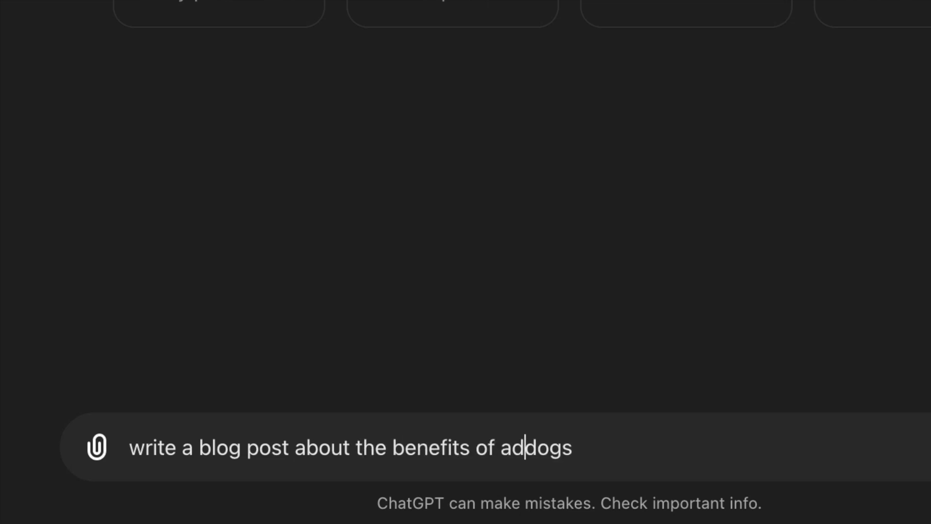
{"action": "type", "text": "ting a"}
{"action": "key", "text": "End"}
{"action": "key", "text": "BackSpace"}
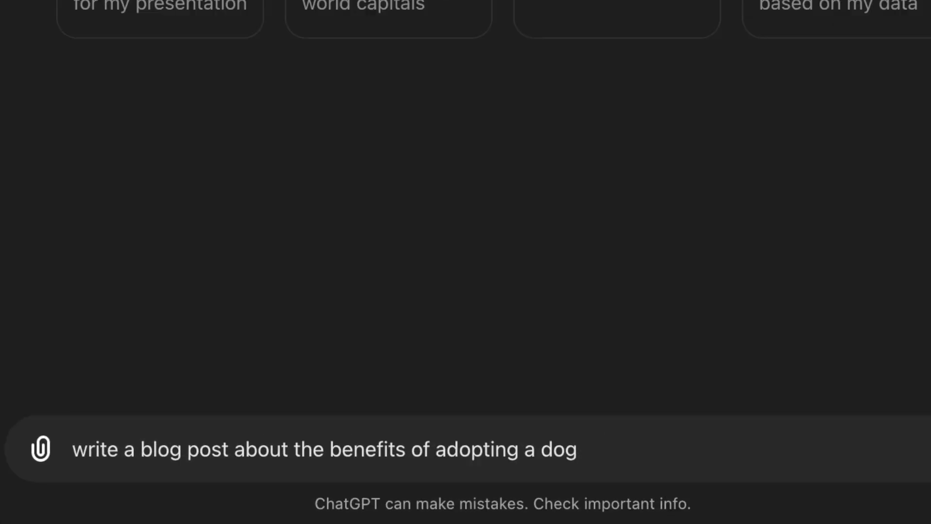
{"action": "type", "text": "from a shelter"}
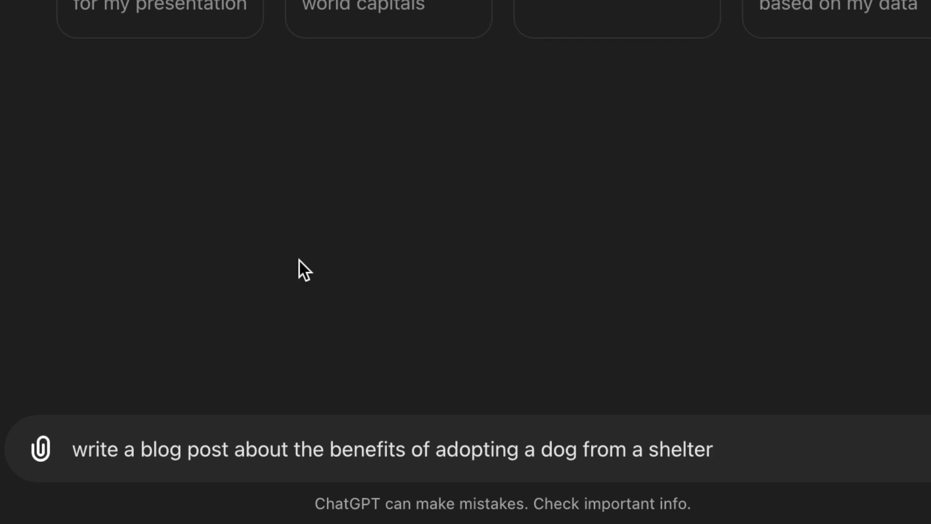
{"action": "type", "text": "300-word "}
{"action": "type", "text": ", usi"}
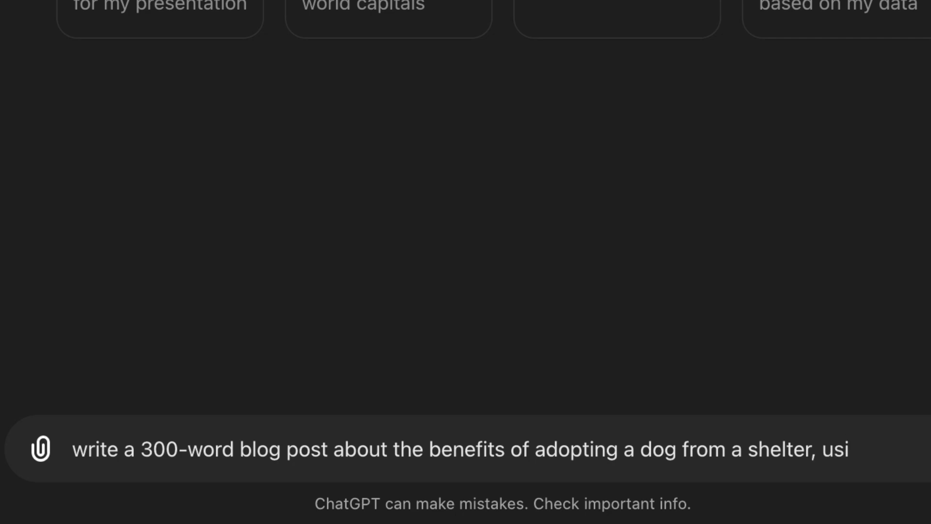
{"action": "type", "text": "ng a friendly "}
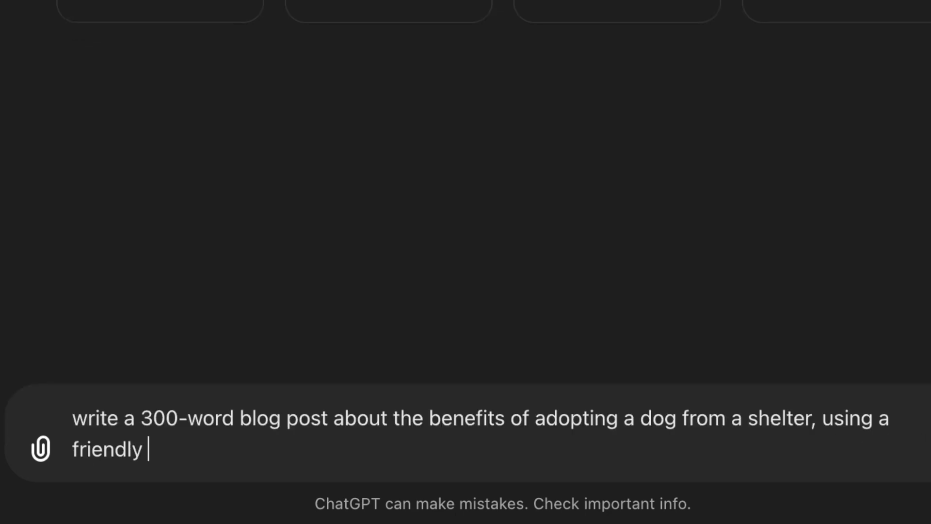
{"action": "type", "text": "and encour"}
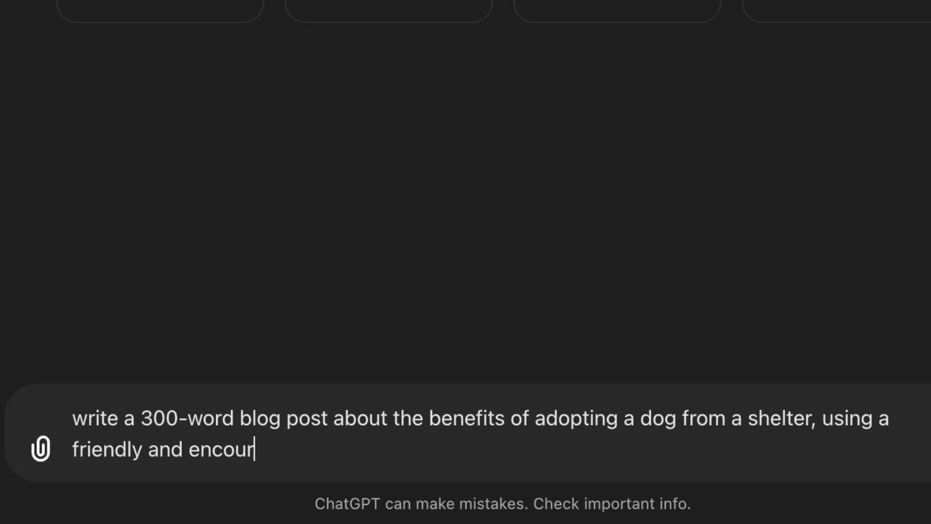
{"action": "type", "text": "aging tone"}
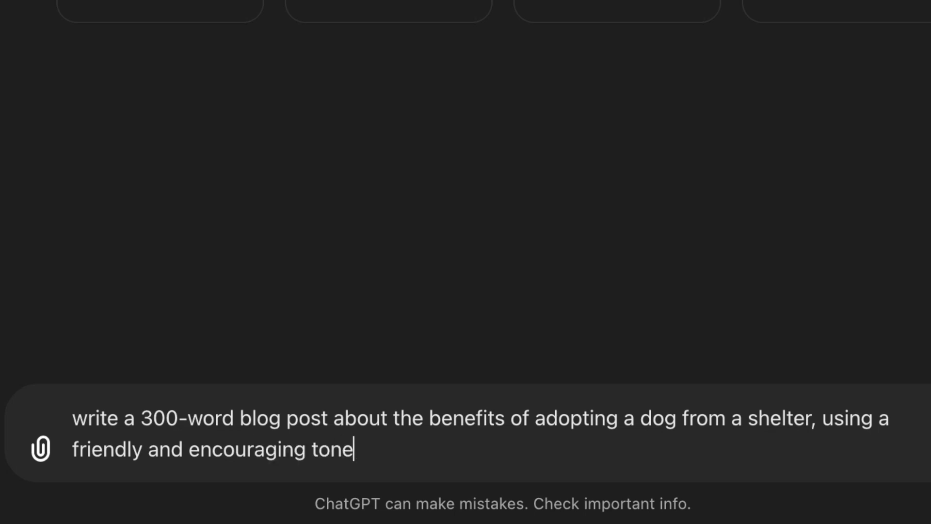
{"action": "type", "text": "."}
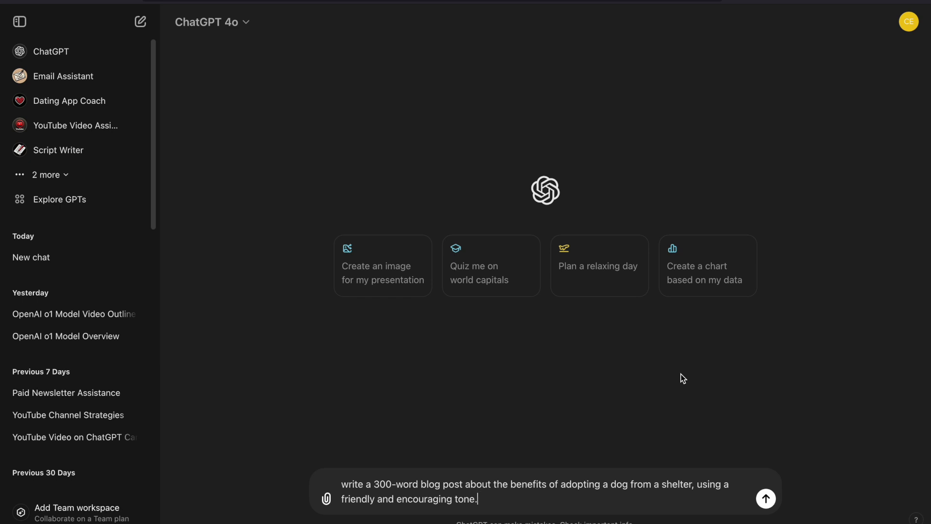
Add 'to persuade potential pet adopters' and 'appeal to first-time pet owners', then send the prompt
{"action": "left_click", "coordinate": [463, 484]}
{"action": "type", "text": "to "}
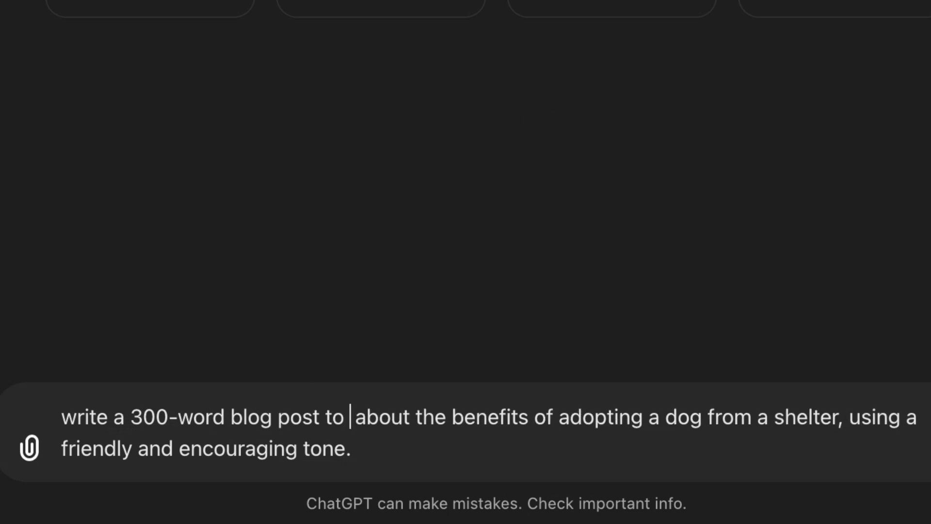
{"action": "type", "text": "persuade readers"}
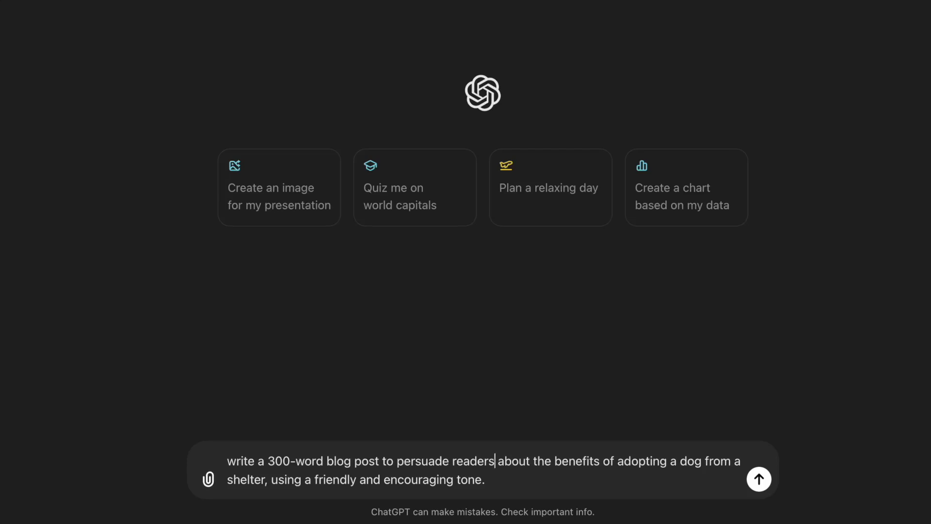
{"action": "type", "text": "potential "}
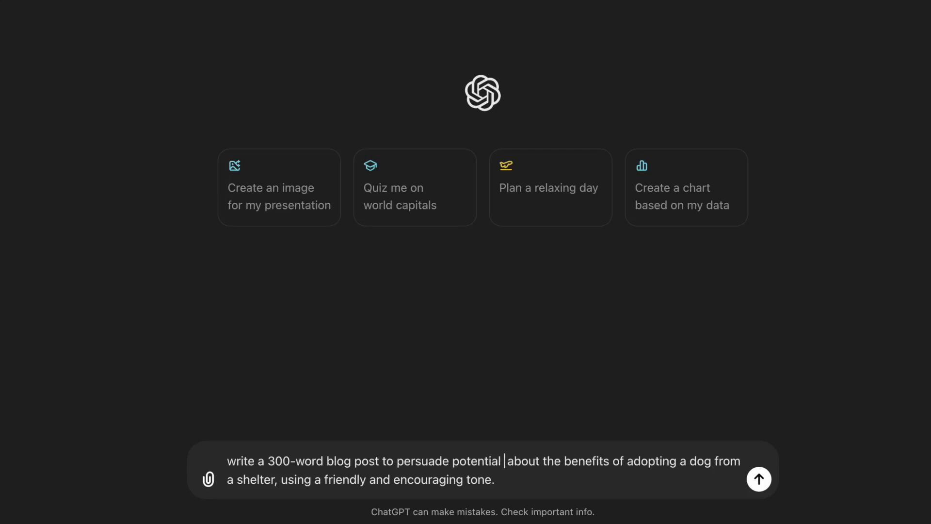
{"action": "type", "text": "pet adopters"}
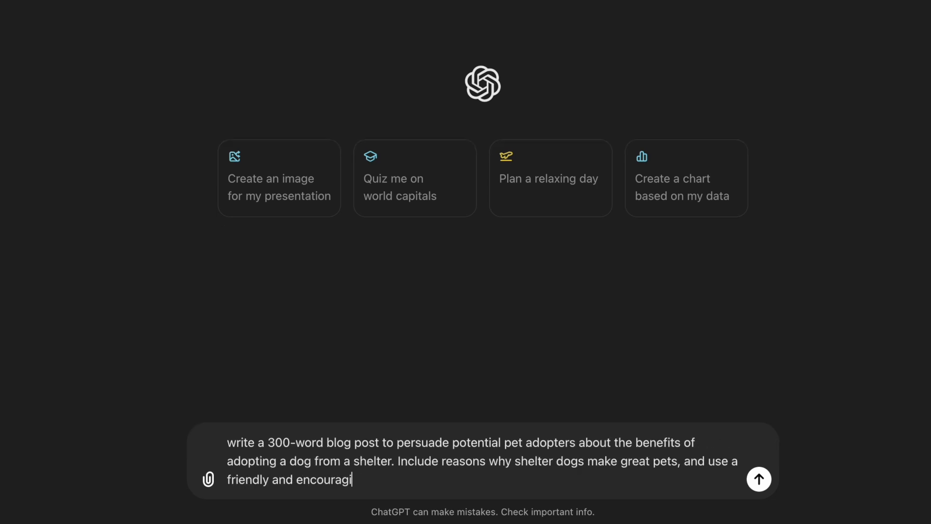
{"action": "type", "text": "ing"}
{"action": "type", "text": "tone that will a"}
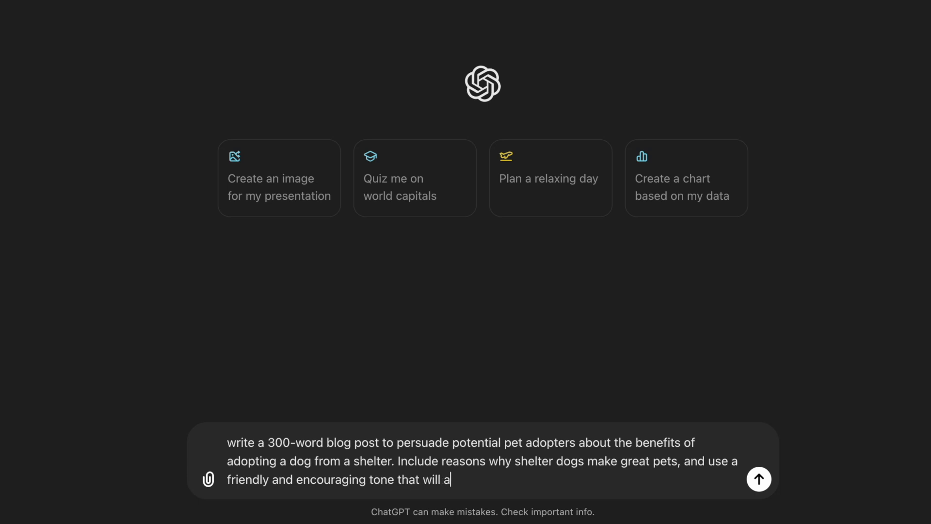
{"action": "type", "text": "ppeal to tirst-time pet w"}
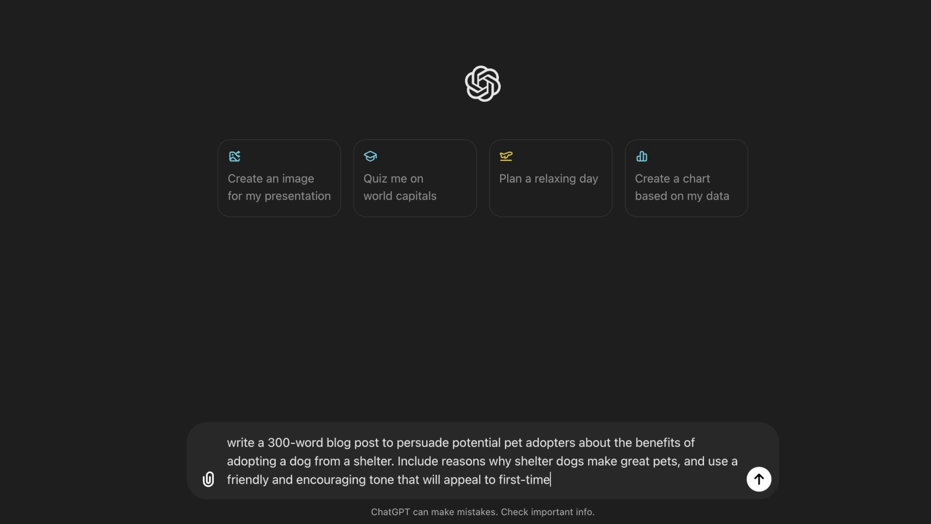
{"action": "key", "text": "BackSpace"}
{"action": "type", "text": "owners"}
{"action": "key", "text": "Return"}
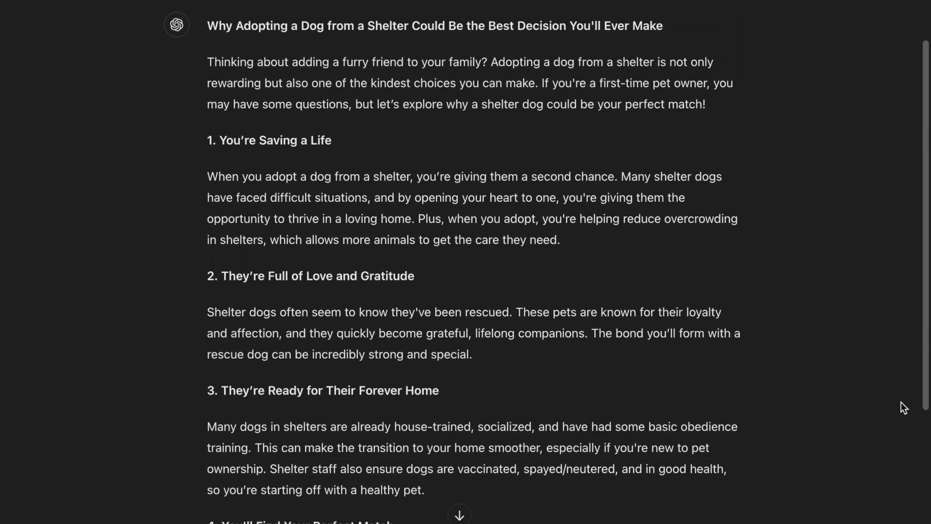
Review the generic 'Ultimate Guide to Dogs' reply, highlighting then clearing part of its title
{"action": "scroll", "coordinate": [901, 402], "scroll_direction": "down", "scroll_amount": 4}
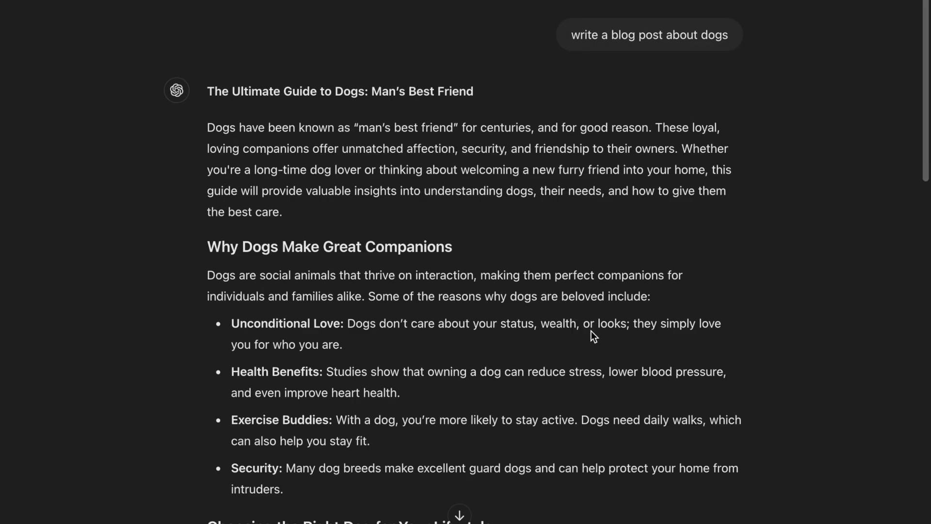
{"action": "left_click_drag", "start_coordinate": [335, 91], "coordinate": [482, 95]}
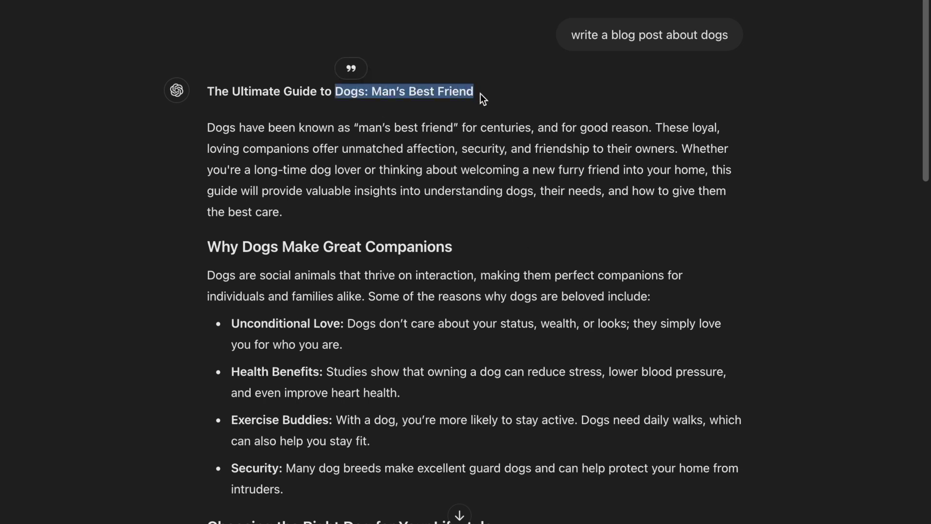
{"action": "left_click", "coordinate": [692, 274]}
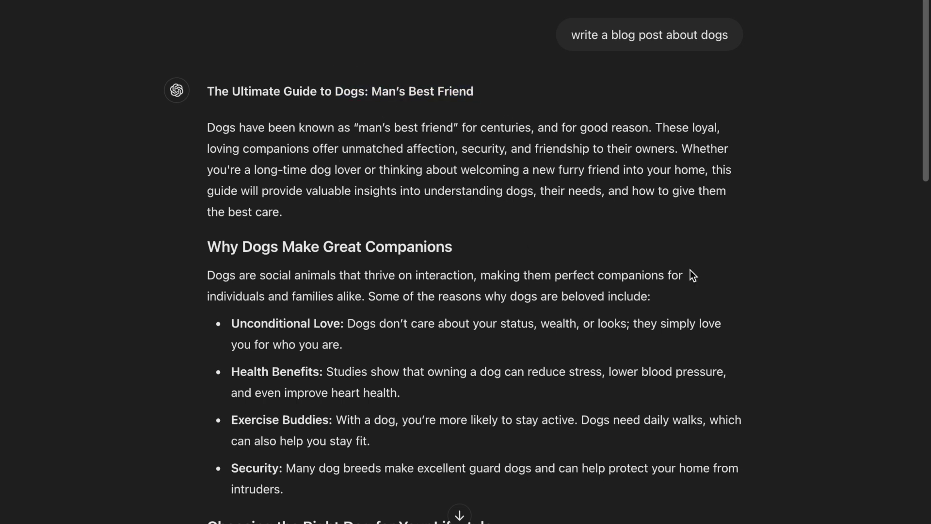
{"action": "scroll", "coordinate": [691, 271], "scroll_direction": "down", "scroll_amount": 7}
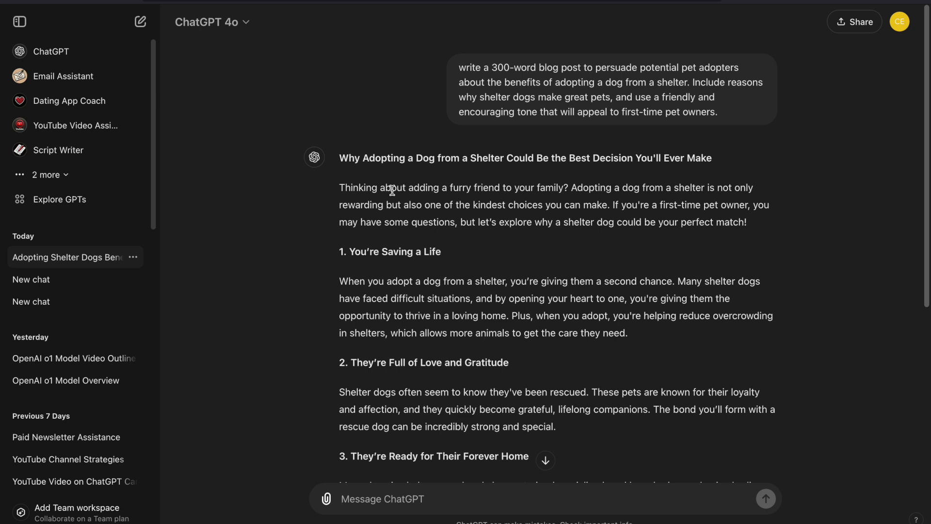
{"action": "left_click_drag", "start_coordinate": [362, 154], "coordinate": [582, 157]}
{"action": "left_click", "coordinate": [738, 226]}
{"action": "scroll", "coordinate": [765, 254], "scroll_direction": "down", "scroll_amount": 5}
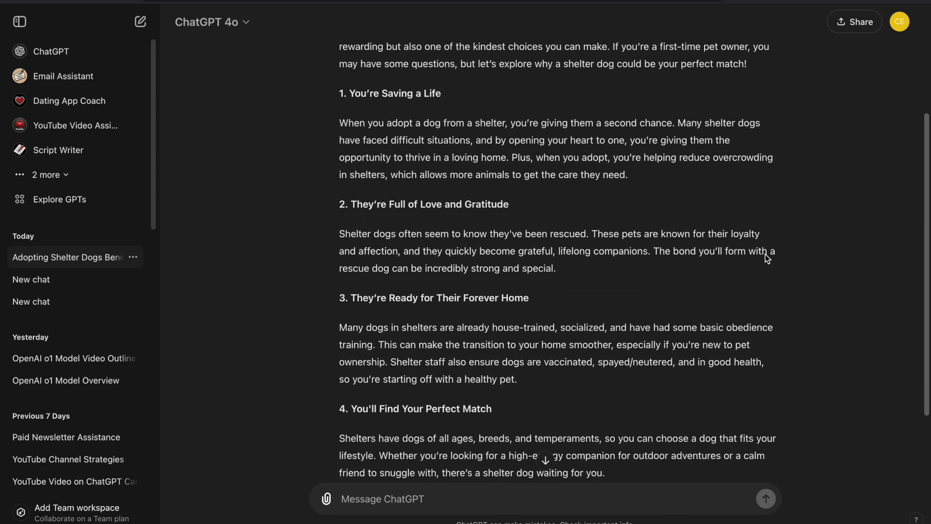
{"action": "scroll", "coordinate": [766, 254], "scroll_direction": "down", "scroll_amount": 3}
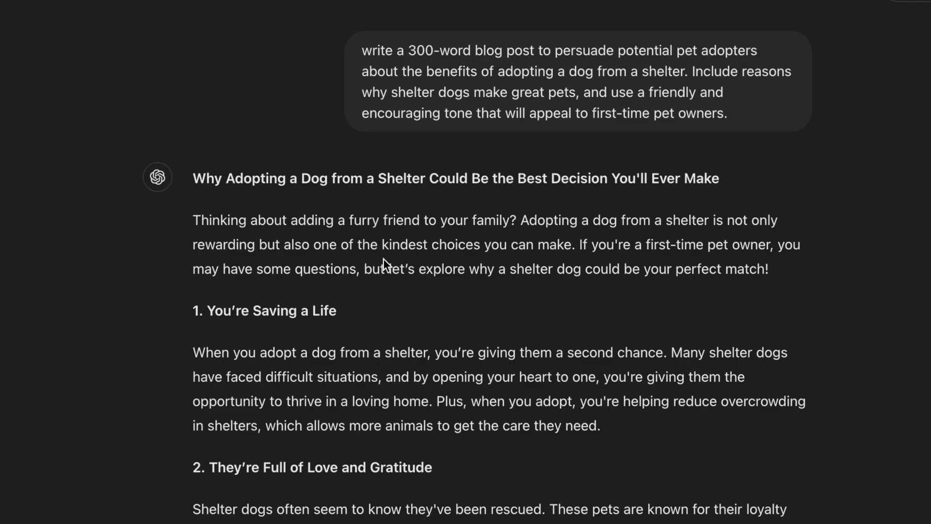
{"action": "left_click_drag", "start_coordinate": [200, 219], "coordinate": [538, 262]}
{"action": "left_click", "coordinate": [789, 140]}
{"action": "scroll", "coordinate": [790, 139], "scroll_direction": "down", "scroll_amount": 4}
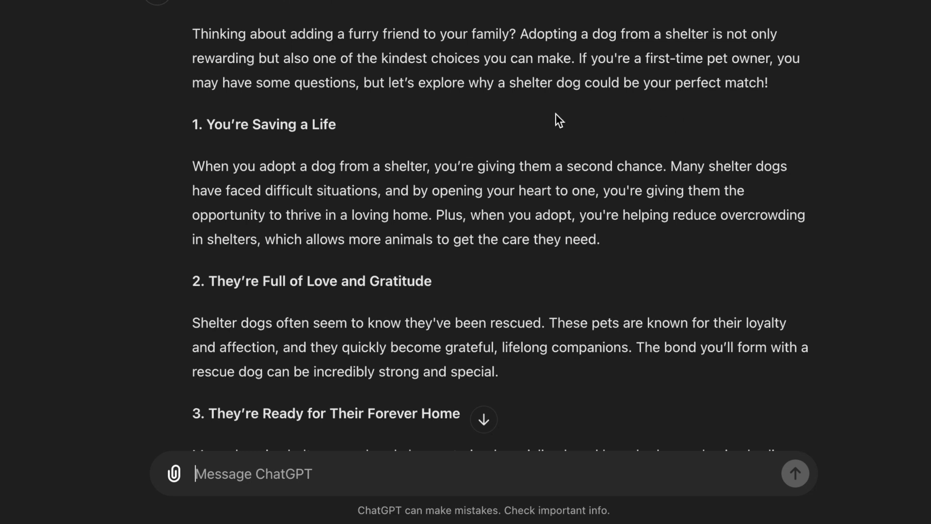
Quote the intro paragraph and ask to make it more concise and immediately hooking
{"action": "left_click_drag", "start_coordinate": [775, 83], "coordinate": [190, 36]}
{"action": "left_click", "coordinate": [217, 13]}
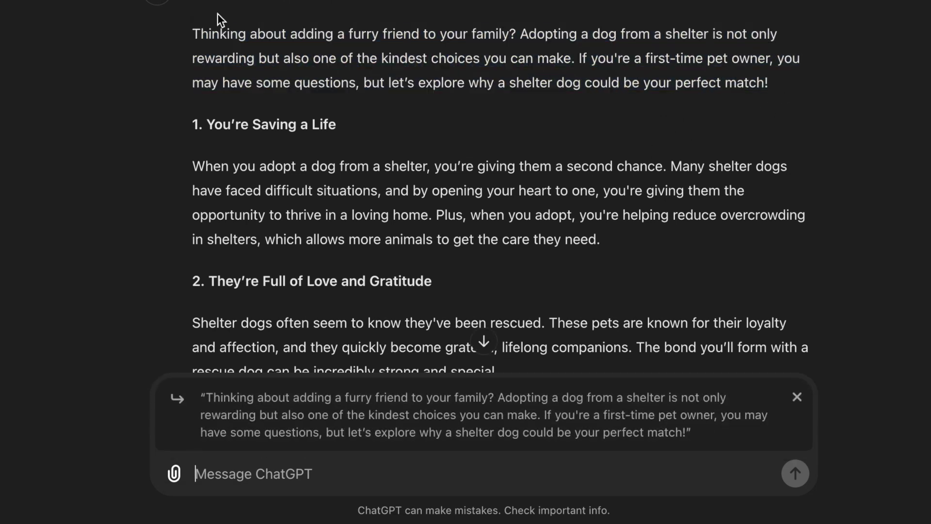
{"action": "type", "text": "make the intro more concise and ensu"}
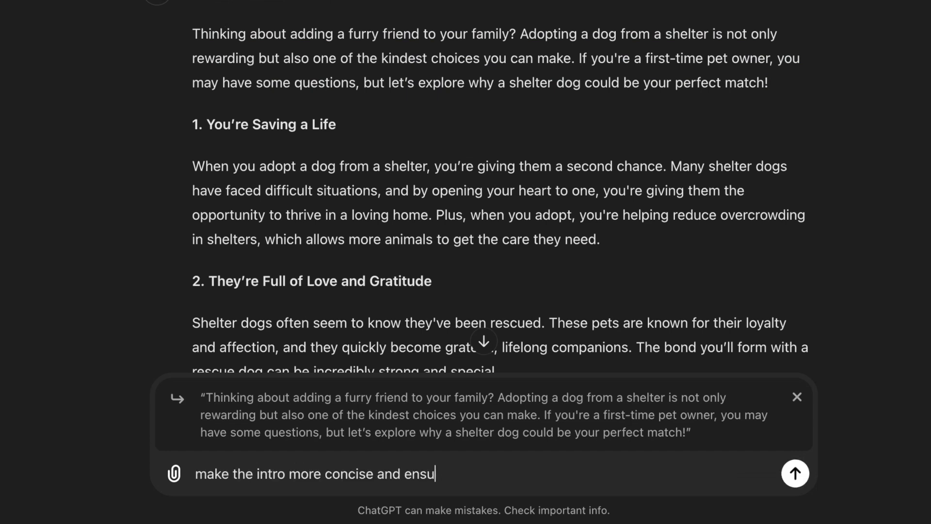
{"action": "type", "text": "re it hooks the reader "}
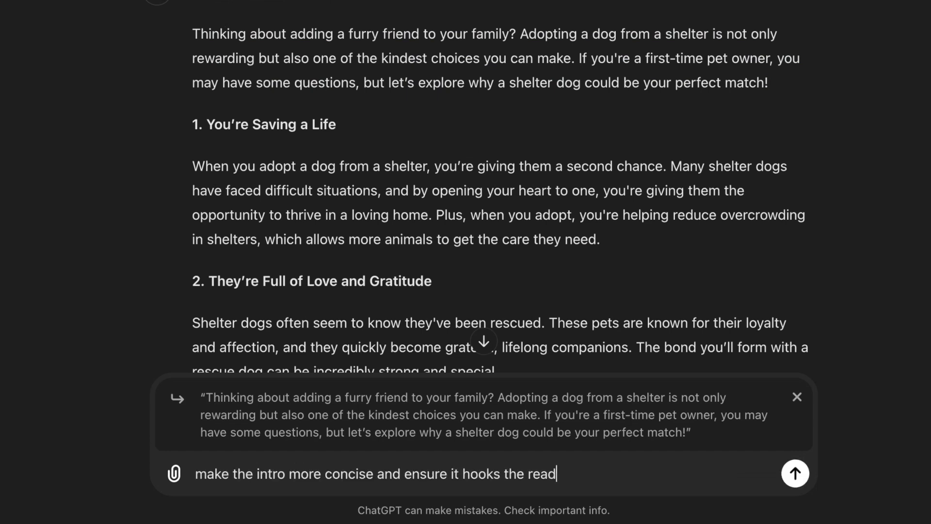
{"action": "type", "text": "right away."}
{"action": "key", "text": "Return"}
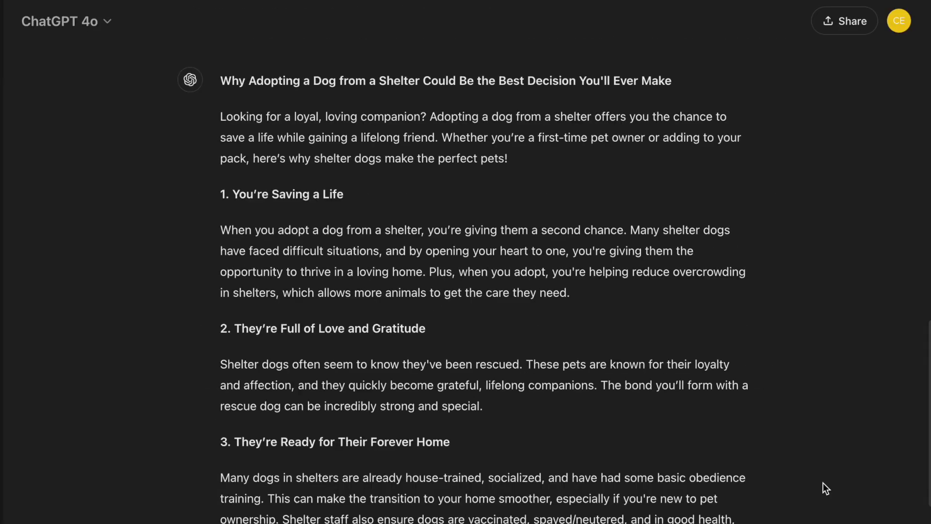
Switch to GPT-4o with canvas and delete the post's intro paragraph in the canvas
{"action": "left_click", "coordinate": [117, 34]}
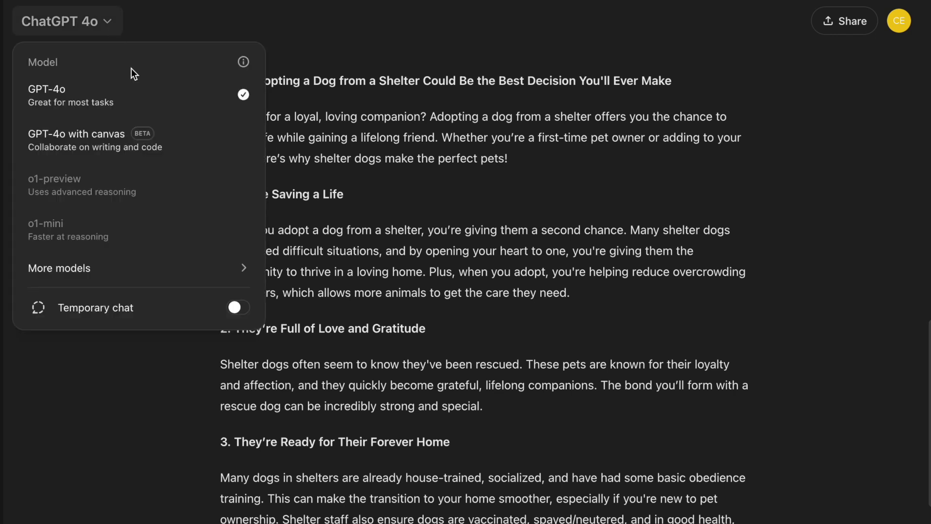
{"action": "left_click", "coordinate": [139, 153]}
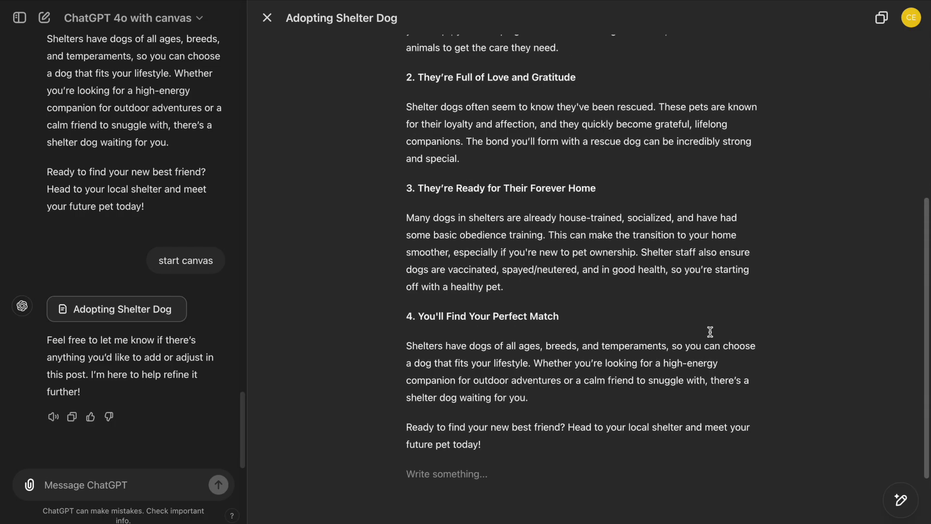
{"action": "scroll", "coordinate": [710, 331], "scroll_direction": "up", "scroll_amount": 5}
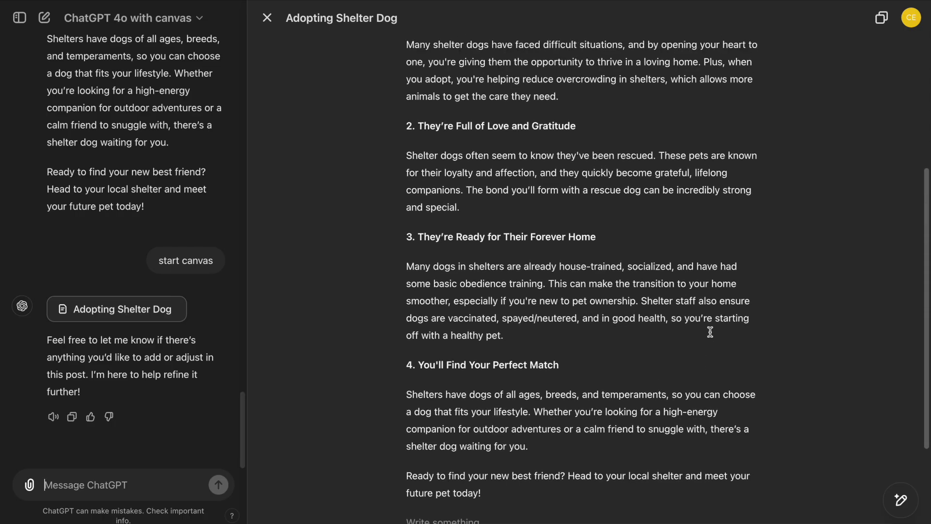
{"action": "scroll", "coordinate": [594, 330], "scroll_direction": "up", "scroll_amount": 1}
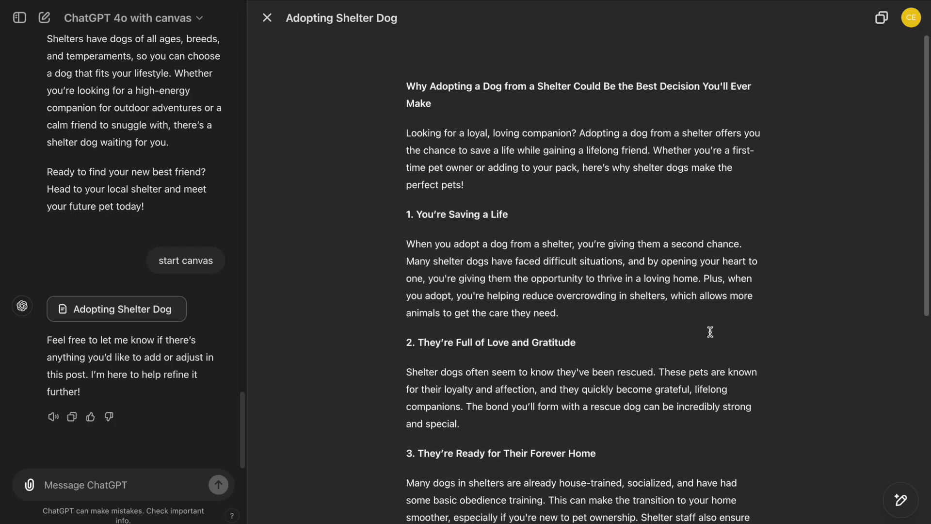
{"action": "left_click_drag", "start_coordinate": [464, 185], "coordinate": [398, 140]}
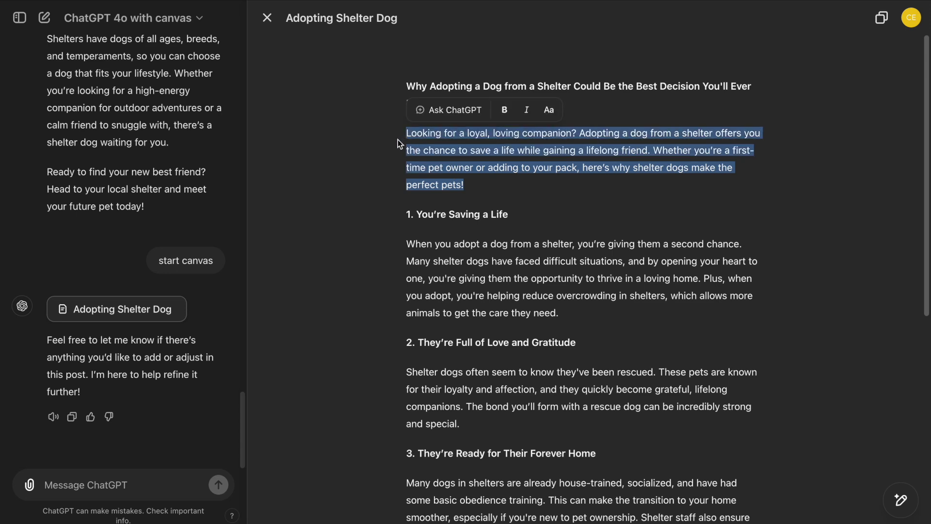
{"action": "key", "text": "BackSpace"}
Ask ChatGPT to make section 1 more concise and write a completely new intro
{"action": "left_click_drag", "start_coordinate": [406, 160], "coordinate": [560, 262]}
{"action": "left_click", "coordinate": [449, 286]}
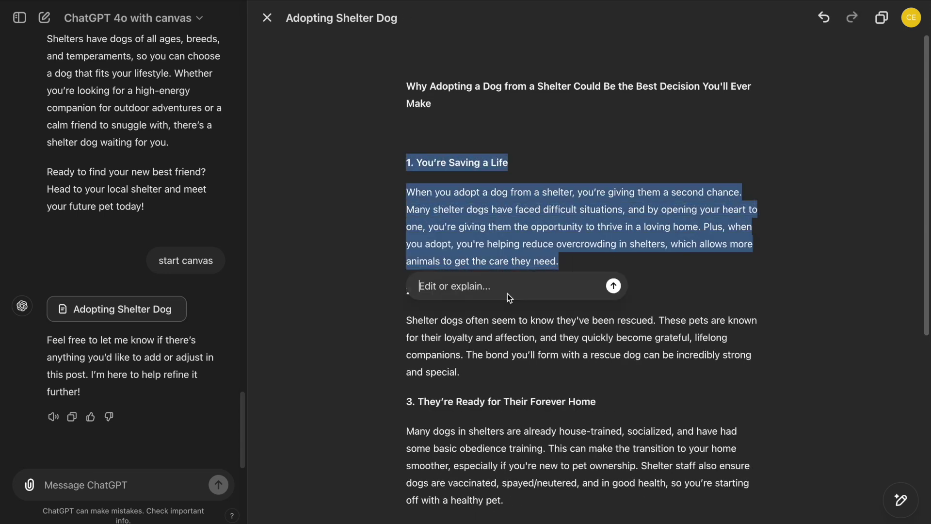
{"action": "type", "text": "change this part to a more concise version. write a completely new intro."}
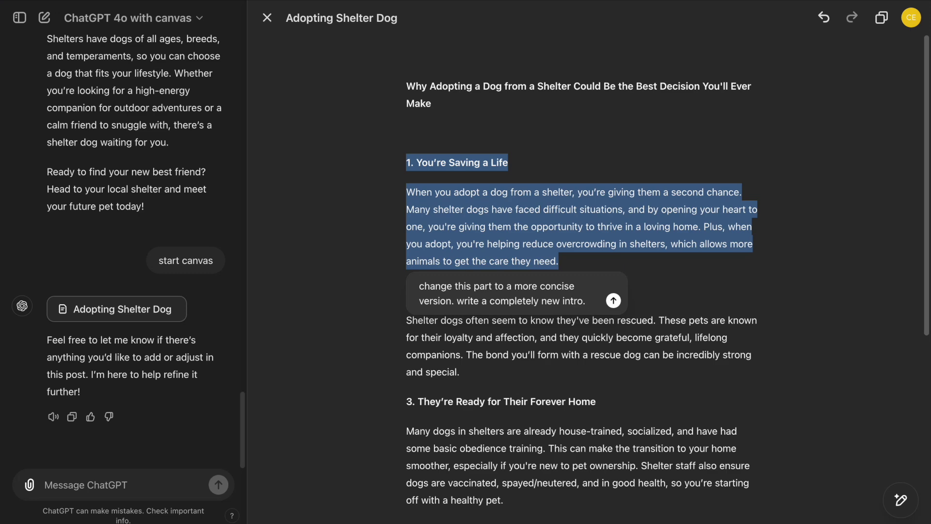
{"action": "key", "text": "Return"}
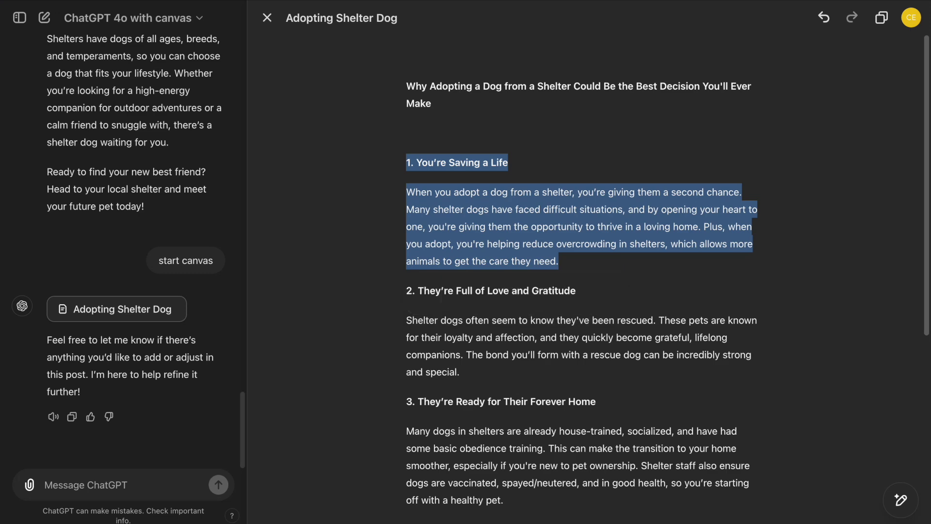